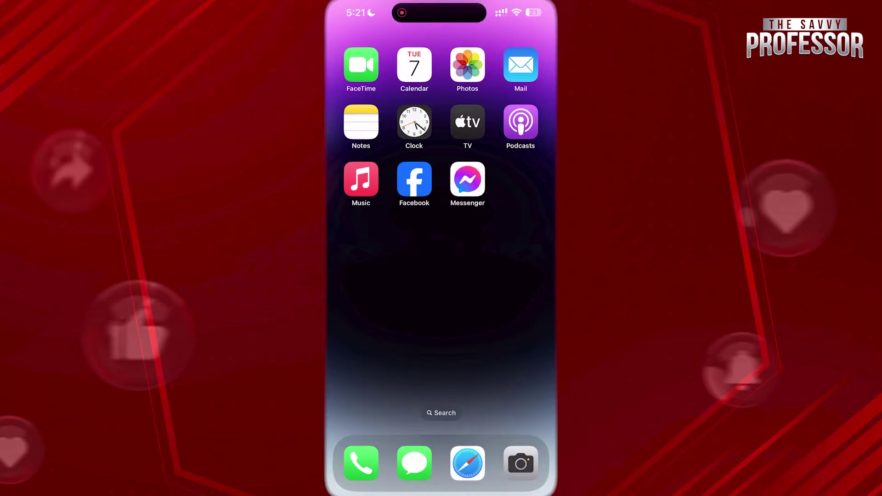
# Step: Launch Calendar to bring up the Calendars sheet with every calendar checked
pyautogui.click(415, 66)
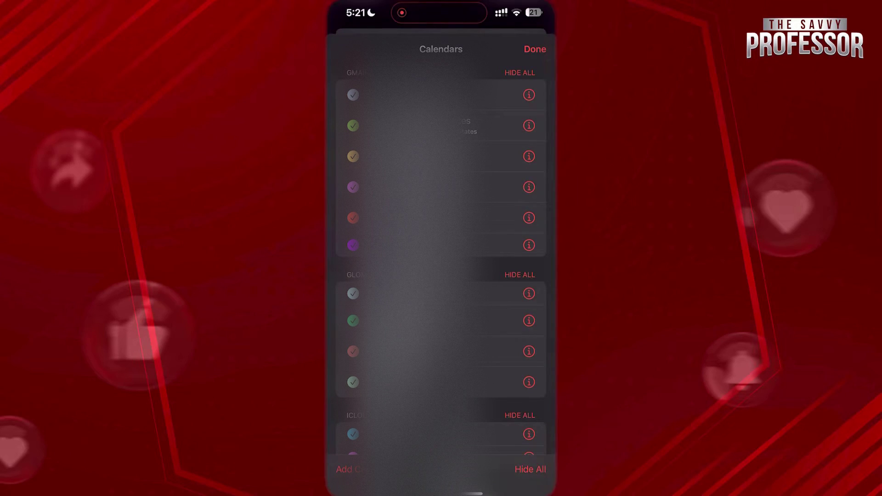
pyautogui.scroll(-2, 441, 248)
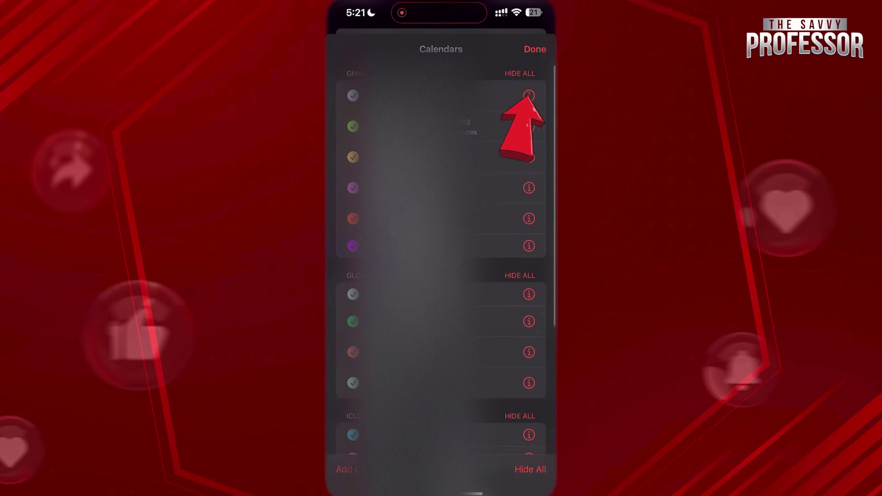
# Step: Dismiss the Calendars sheet to return to the 2023 year view
pyautogui.click(535, 49)
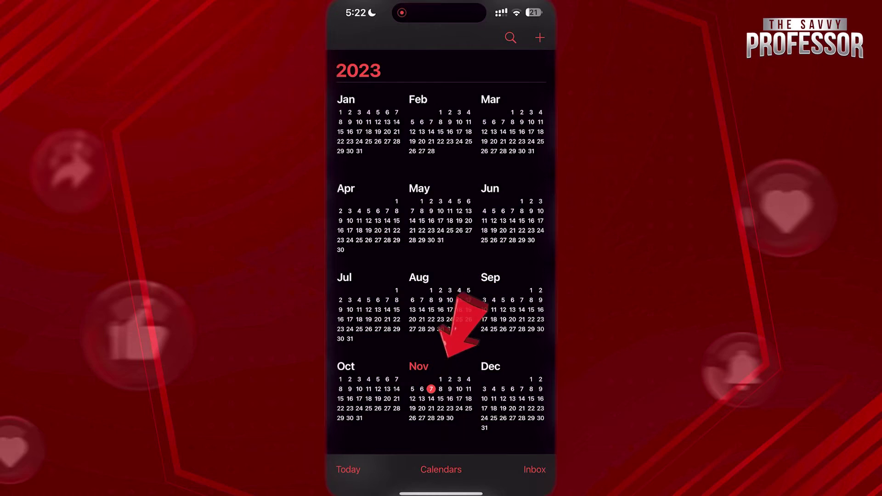
# Step: Open November 2023 from the year overview
pyautogui.click(419, 366)
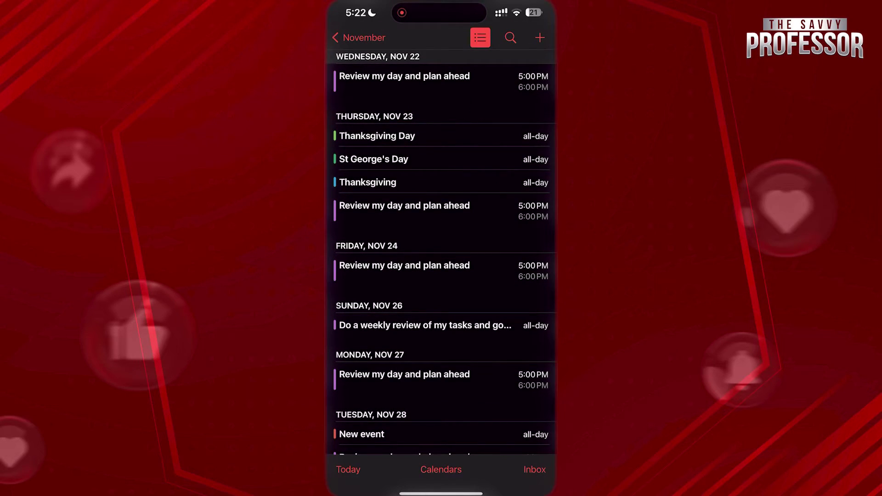
pyautogui.scroll(1, 442, 248)
pyautogui.scroll(-5, 441, 248)
pyautogui.scroll(-3, 441, 248)
pyautogui.scroll(-3, 441, 248)
pyautogui.scroll(-3, 442, 248)
pyautogui.scroll(-3, 441, 248)
pyautogui.scroll(-3, 441, 248)
pyautogui.scroll(-3, 441, 249)
pyautogui.scroll(-2, 441, 249)
pyautogui.scroll(-1, 441, 249)
pyautogui.scroll(2, 442, 248)
pyautogui.scroll(2, 441, 248)
pyautogui.scroll(-3, 441, 248)
pyautogui.scroll(-3, 441, 248)
pyautogui.scroll(-2, 441, 248)
pyautogui.scroll(-2, 441, 249)
pyautogui.scroll(-3, 442, 248)
pyautogui.scroll(-3, 441, 248)
pyautogui.scroll(-3, 441, 248)
pyautogui.scroll(-2, 441, 249)
pyautogui.scroll(-1, 442, 248)
pyautogui.scroll(-3, 442, 248)
pyautogui.scroll(-1, 441, 248)
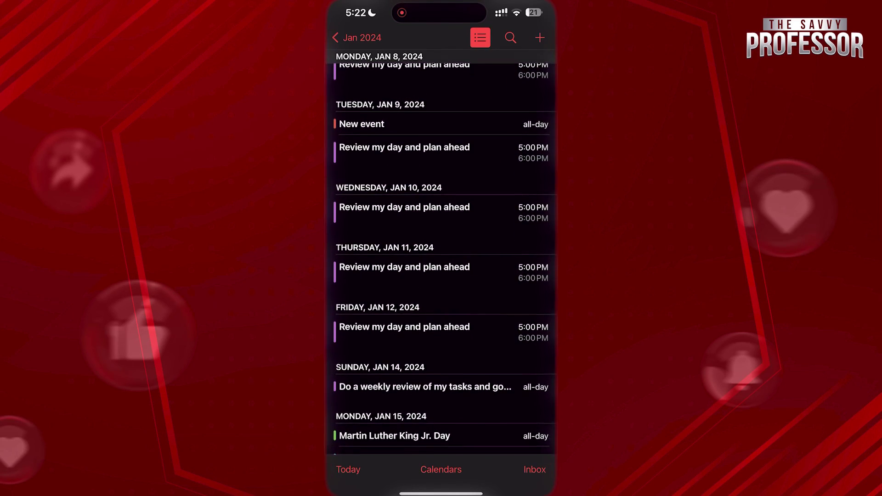